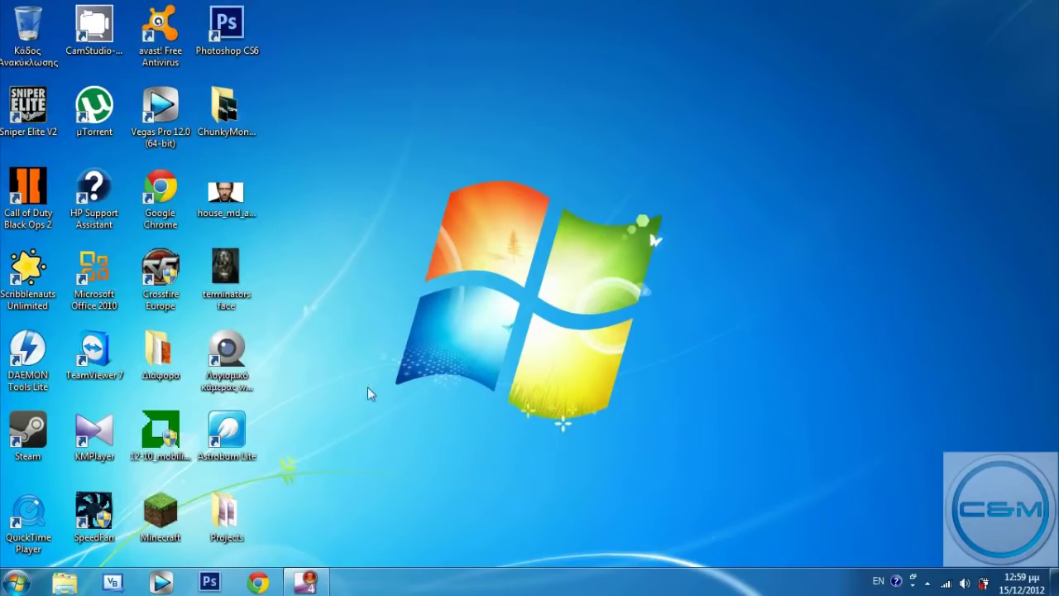
# Launch Photoshop CS6 from the taskbar and snap its window to the right half of the screen
pyautogui.click(210, 582)
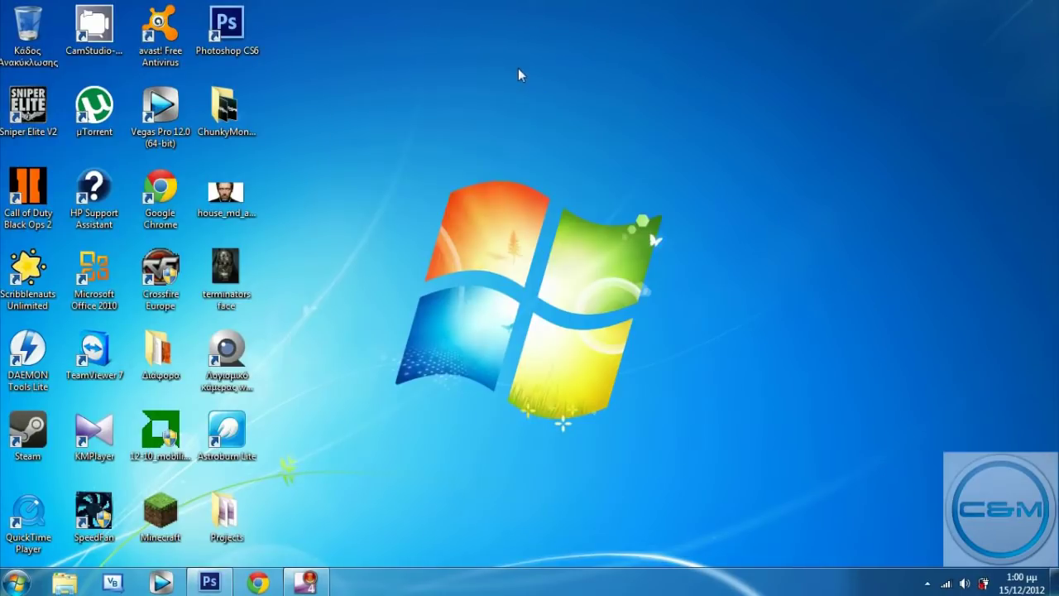
pyautogui.press('super+Right')
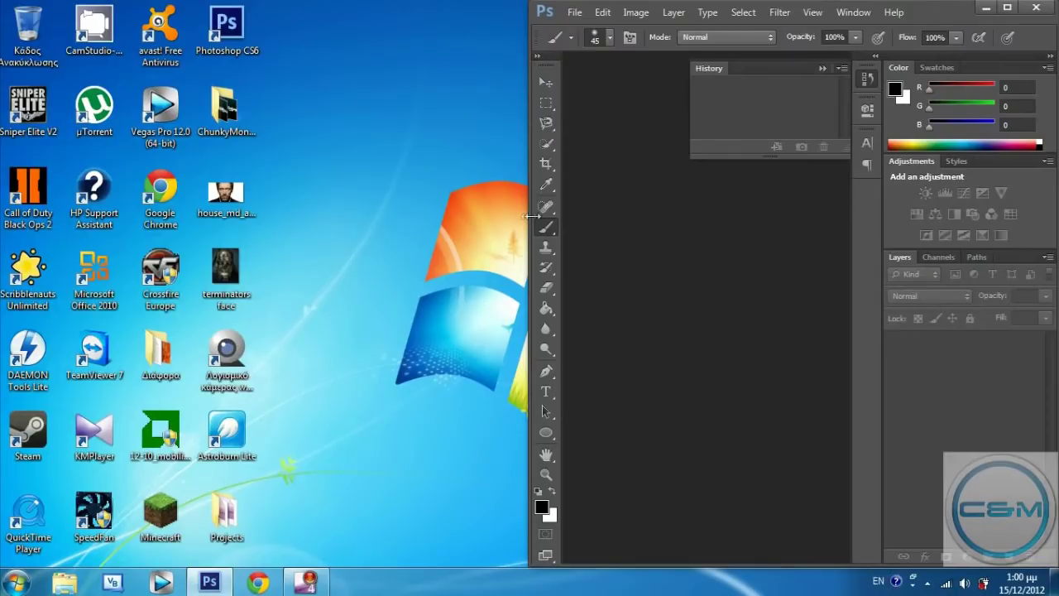
# Widen the Photoshop window leftward, keeping the portrait and terminator image files visible on the desktop
pyautogui.moveTo(526, 215); pyautogui.dragTo(296, 276)
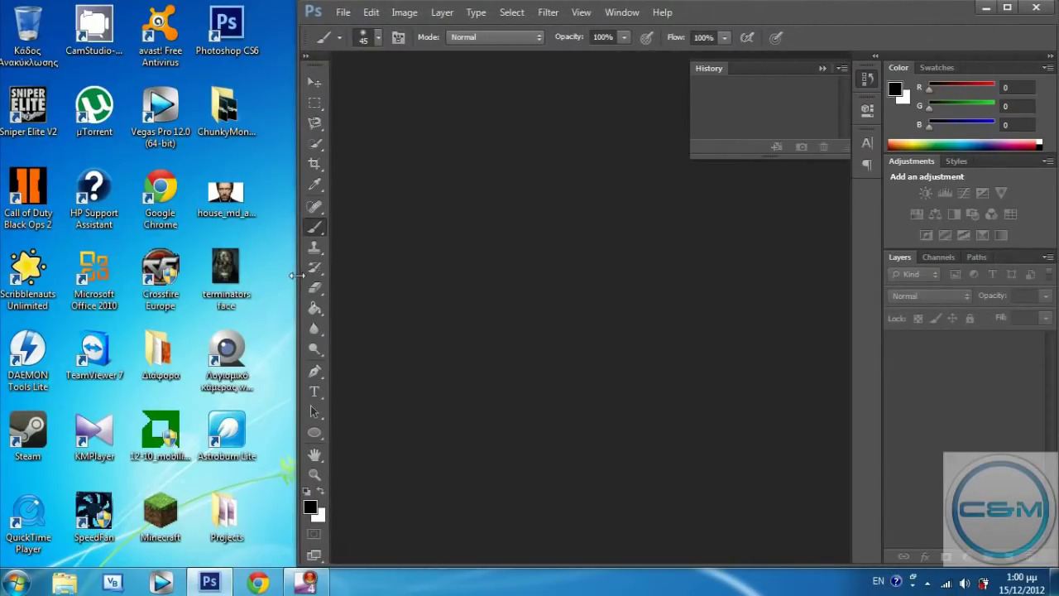
pyautogui.click(234, 201)
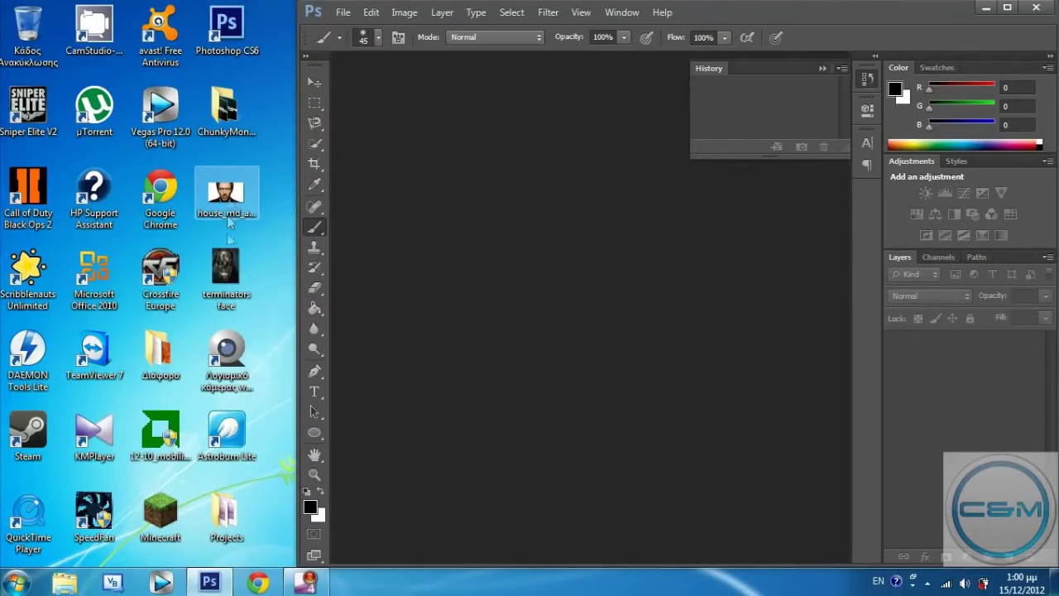
pyautogui.click(232, 269)
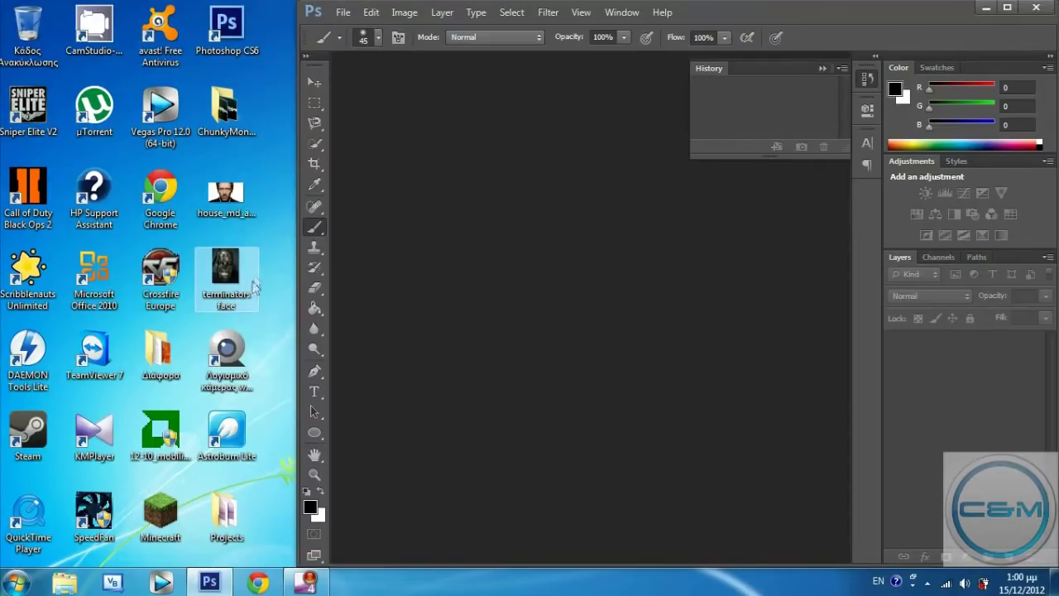
pyautogui.click(233, 244)
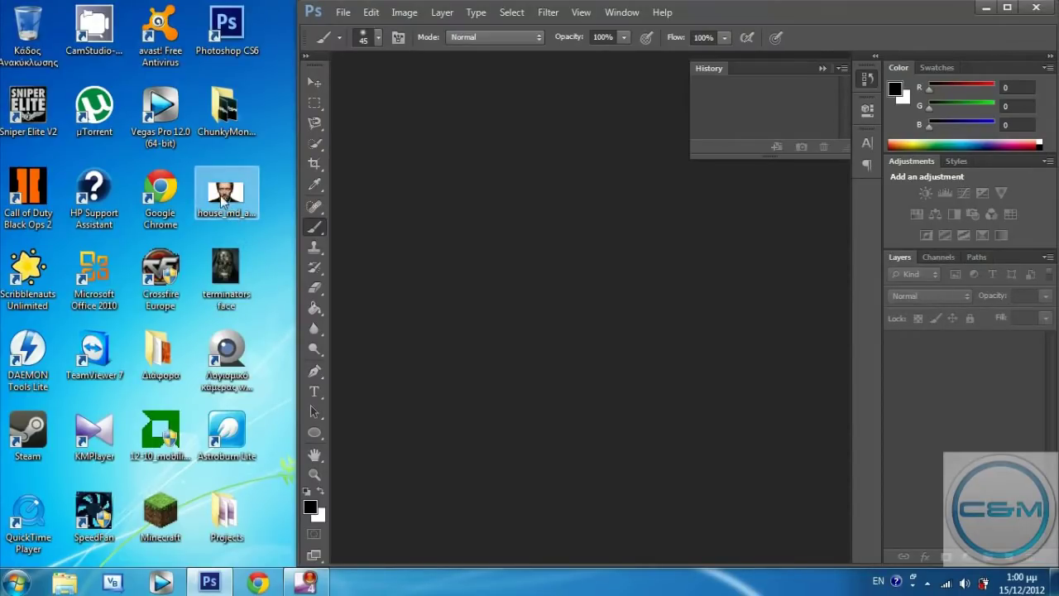
# Open the portrait photo at 50% zoom, then open terminators face.jpg as a second document
pyautogui.moveTo(222, 201); pyautogui.dragTo(530, 245)
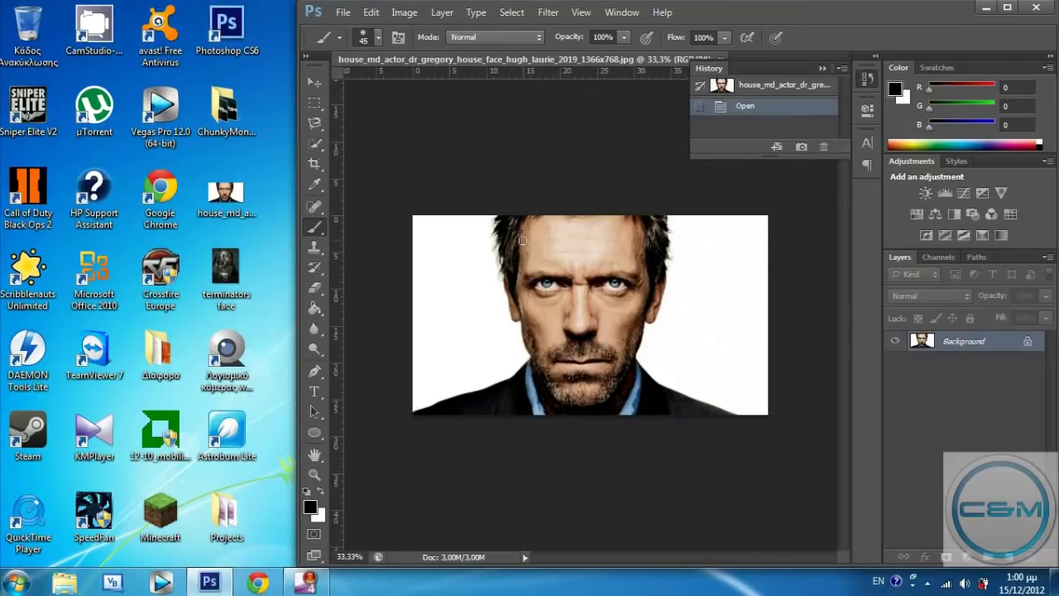
pyautogui.click(315, 474)
pyautogui.click(537, 349)
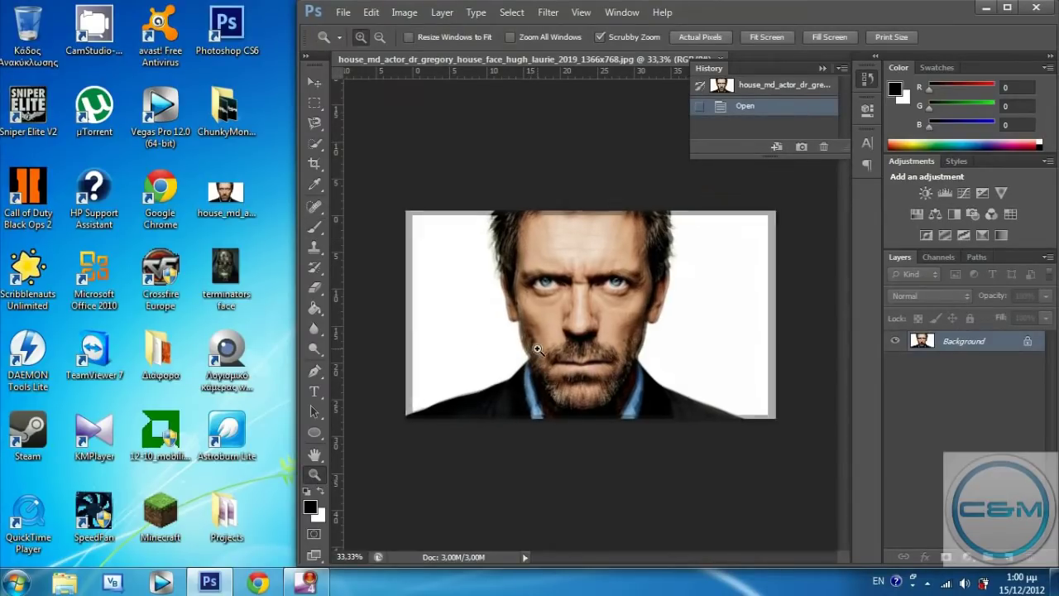
pyautogui.moveTo(230, 280); pyautogui.dragTo(749, 56)
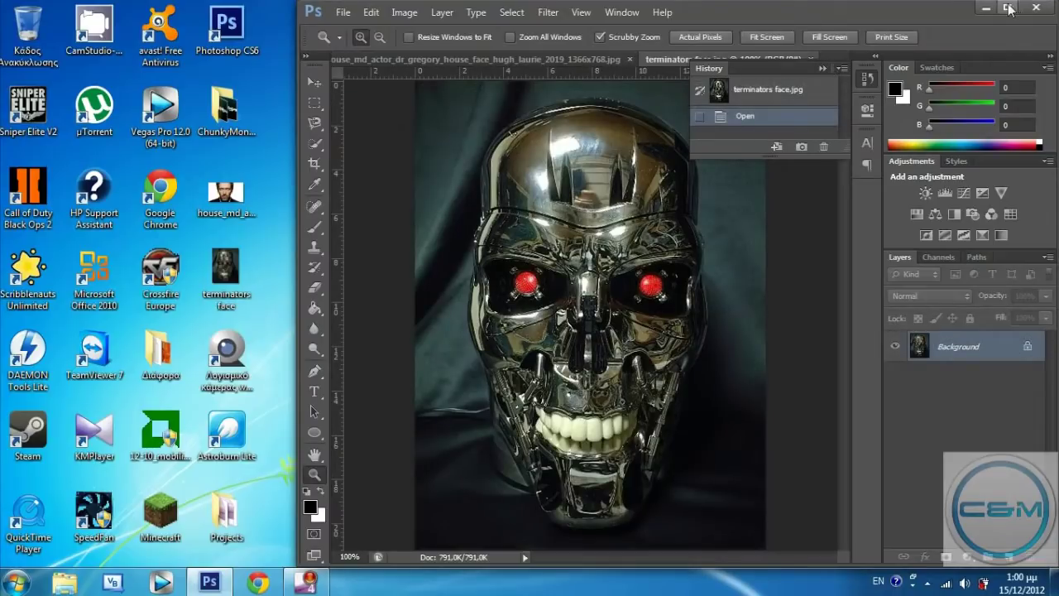
# Maximise the window and select the whole terminator skull image with the Quick Selection Tool
pyautogui.click(1006, 7)
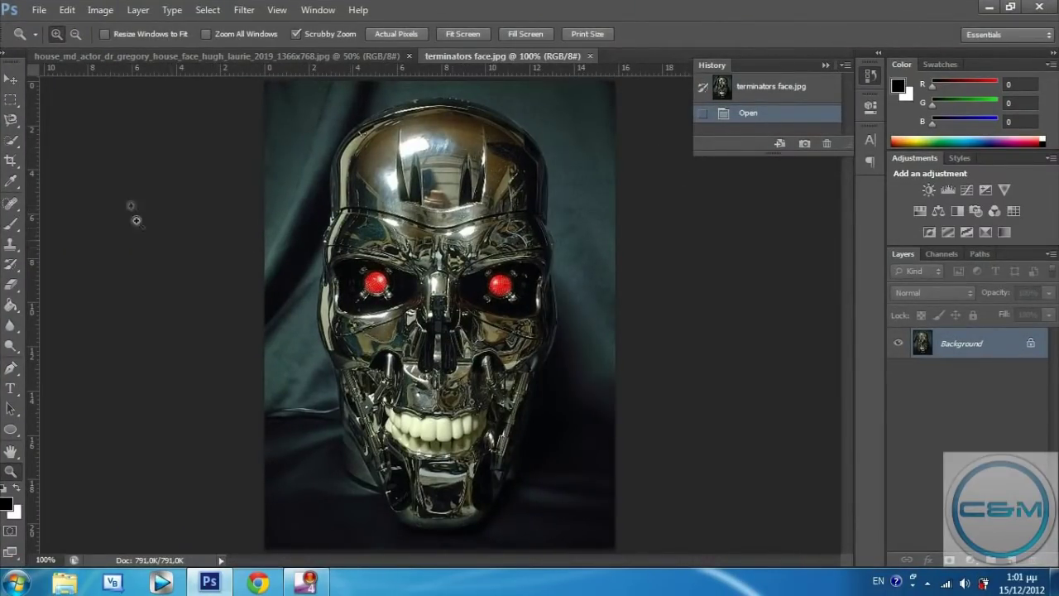
pyautogui.click(11, 140)
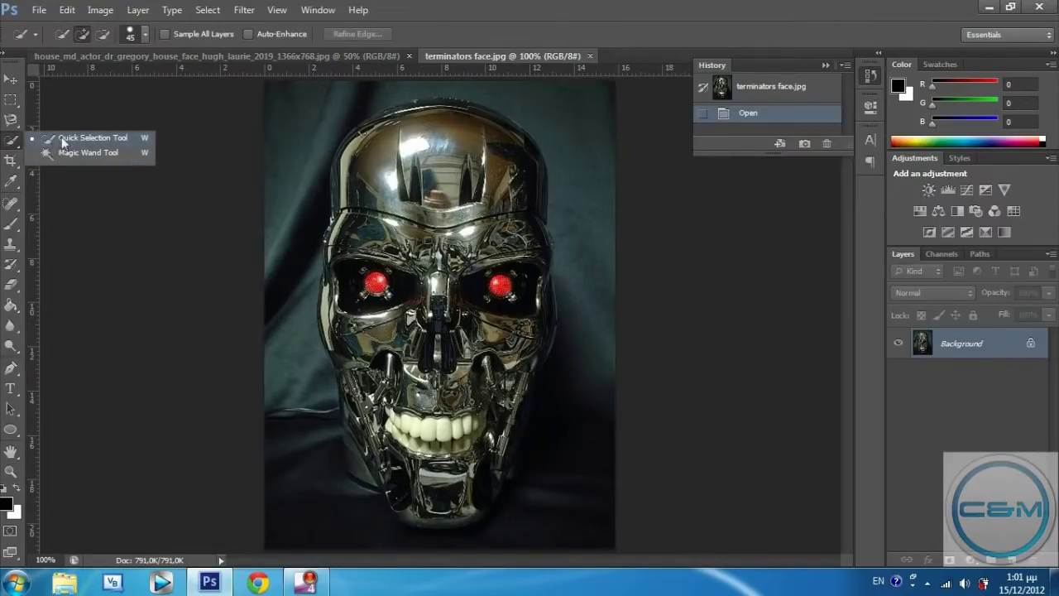
pyautogui.click(74, 139)
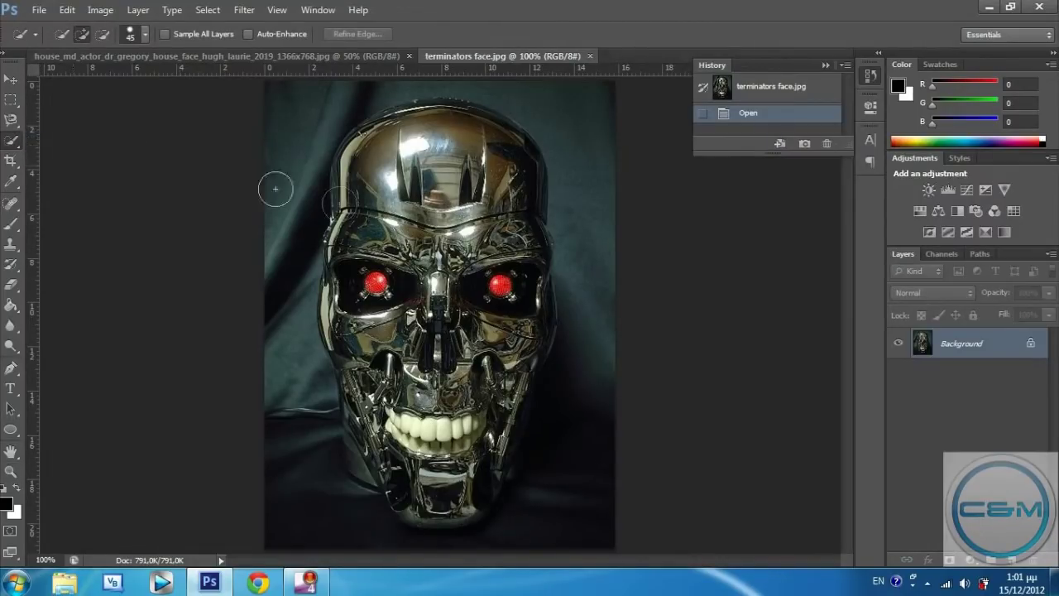
pyautogui.moveTo(272, 189)
pyautogui.mouseDown()
pyautogui.moveTo(379, 217)
pyautogui.moveTo(441, 196)
pyautogui.moveTo(364, 131)
pyautogui.moveTo(295, 179)
pyautogui.moveTo(501, 187)
pyautogui.moveTo(305, 177)
pyautogui.moveTo(525, 178)
pyautogui.moveTo(531, 196)
pyautogui.moveTo(544, 81)
pyautogui.moveTo(569, 160)
pyautogui.mouseUp()
pyautogui.moveTo(511, 414)
pyautogui.mouseDown()
pyautogui.moveTo(556, 375)
pyautogui.moveTo(520, 504)
pyautogui.moveTo(395, 489)
pyautogui.moveTo(272, 402)
pyautogui.moveTo(269, 282)
pyautogui.moveTo(312, 329)
pyautogui.moveTo(311, 485)
pyautogui.moveTo(318, 443)
pyautogui.moveTo(295, 464)
pyautogui.mouseUp()
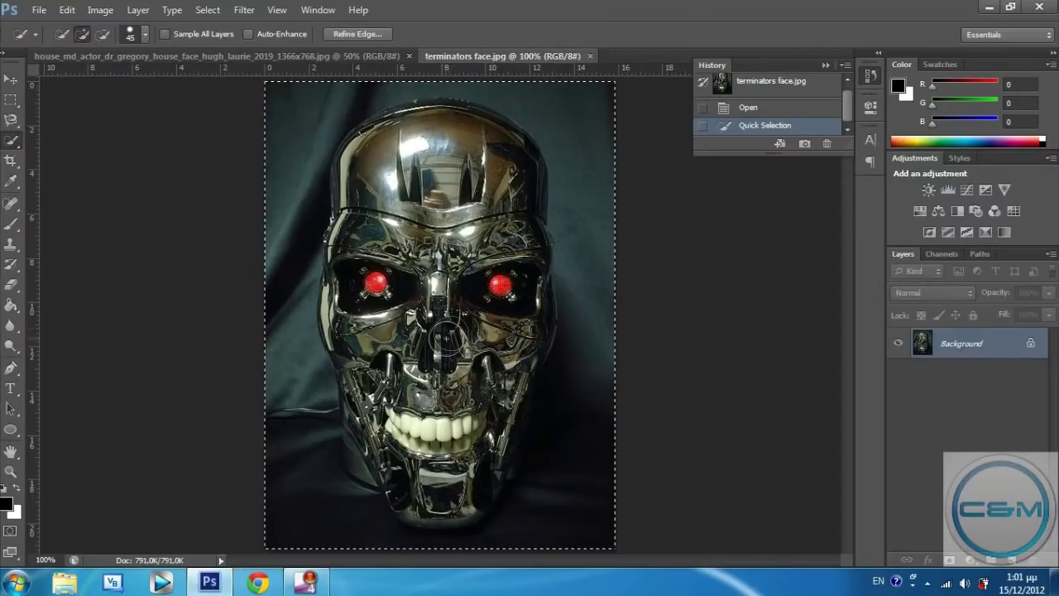
# Paste the skull onto the portrait as Layer 1 and zoom the view to 66.67%
pyautogui.click(351, 56)
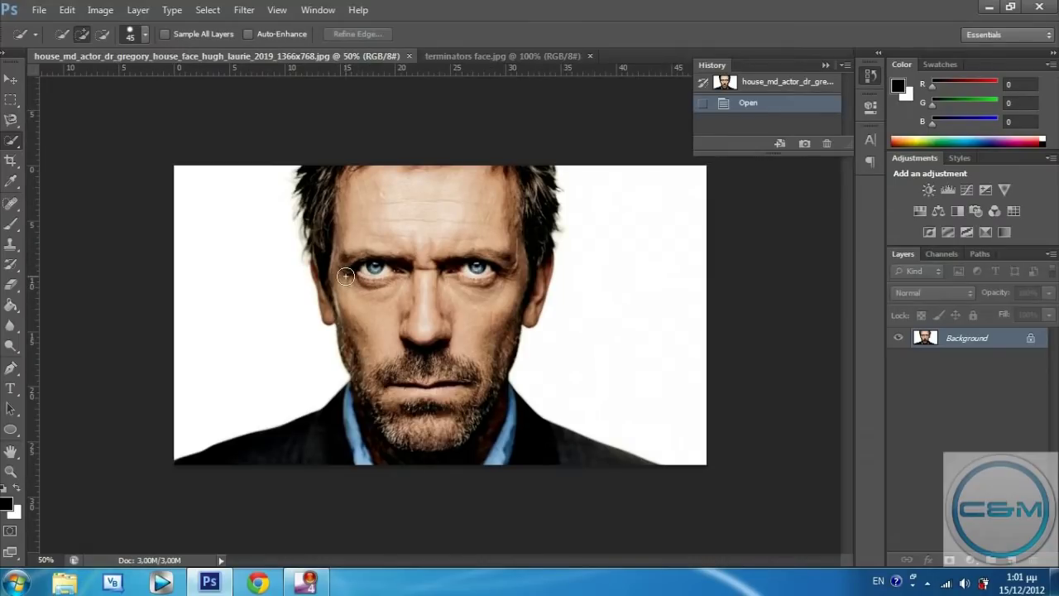
pyautogui.hotkey('ctrl', 'v')
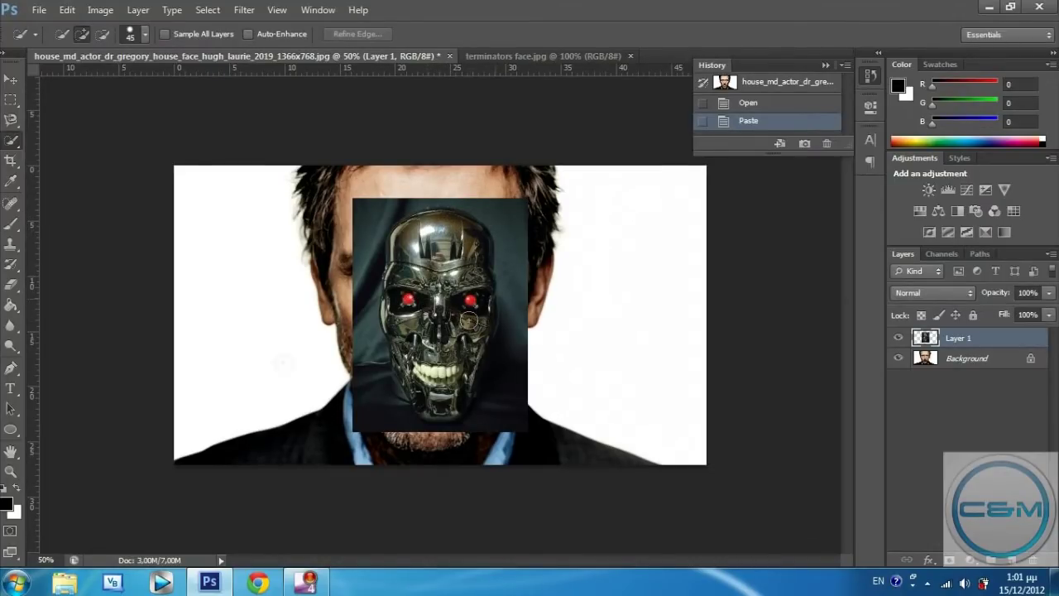
pyautogui.click(11, 471)
pyautogui.click(506, 308)
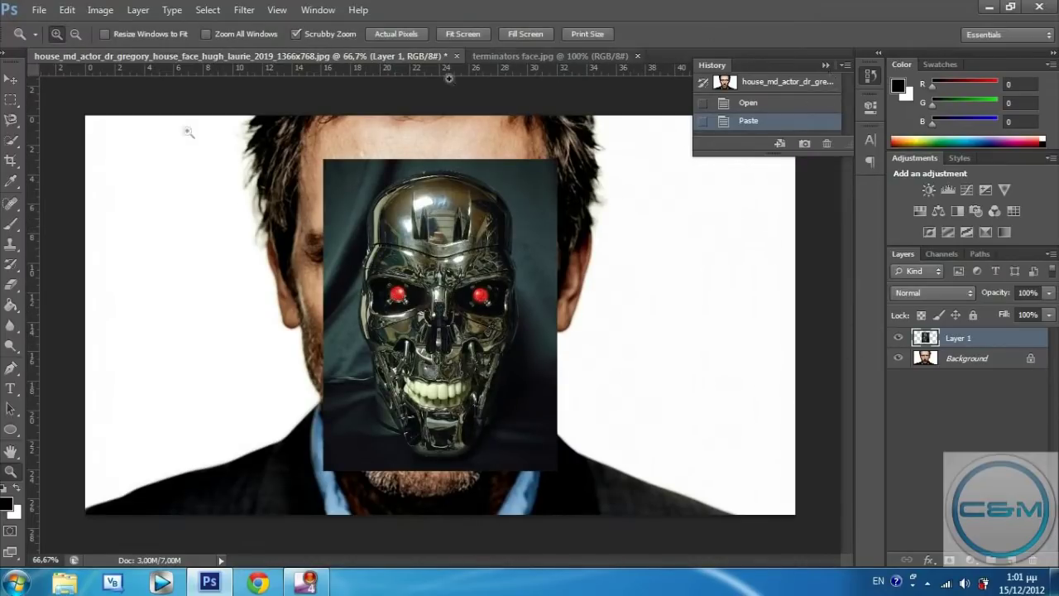
# Shift Layer 1 up and left over the face and set its opacity to 70%
pyautogui.click(11, 80)
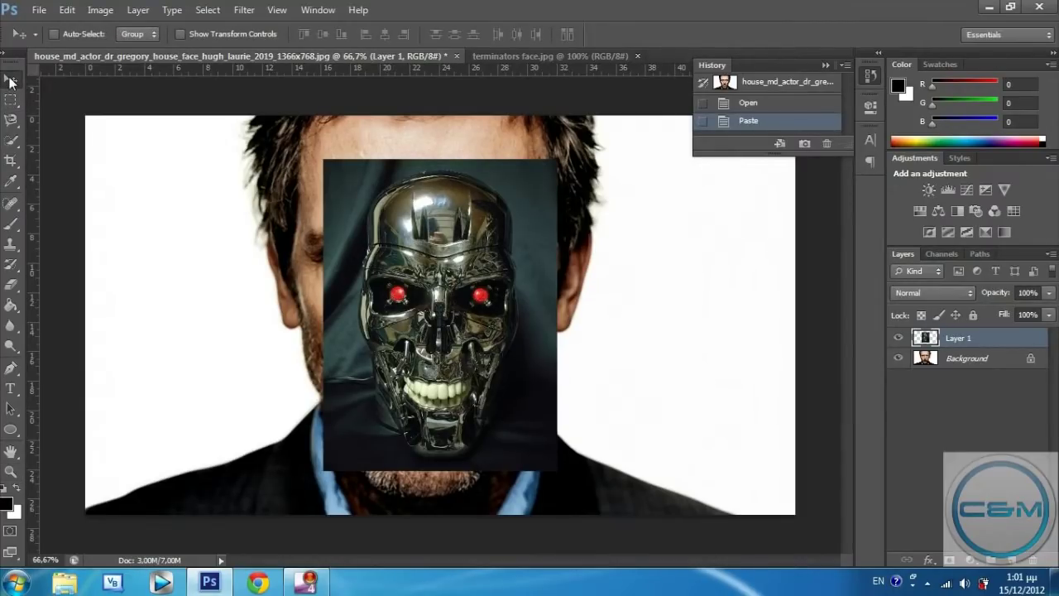
pyautogui.moveTo(436, 307); pyautogui.dragTo(427, 301)
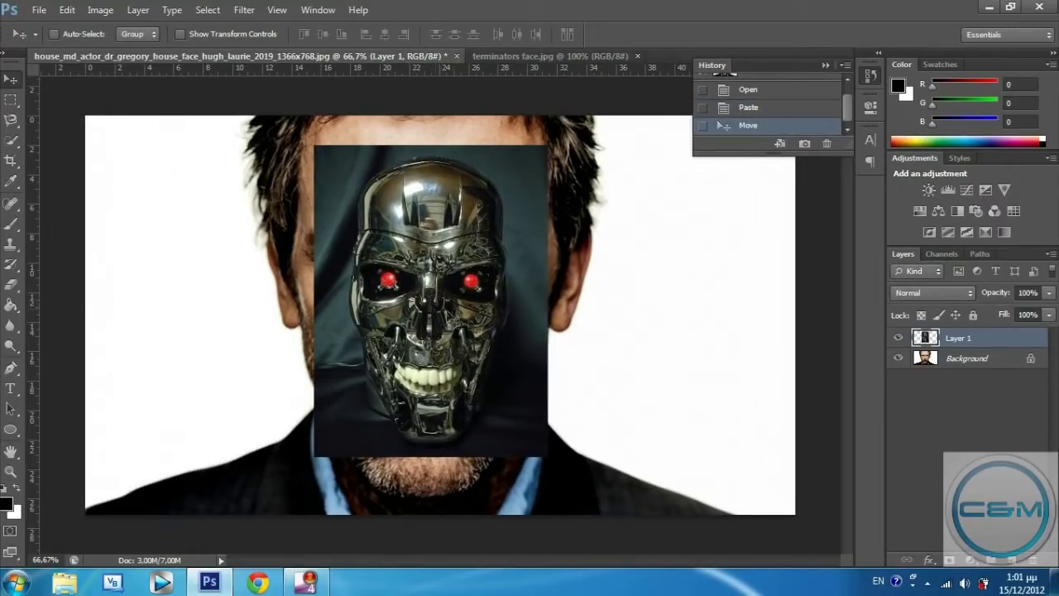
pyautogui.click(1049, 295)
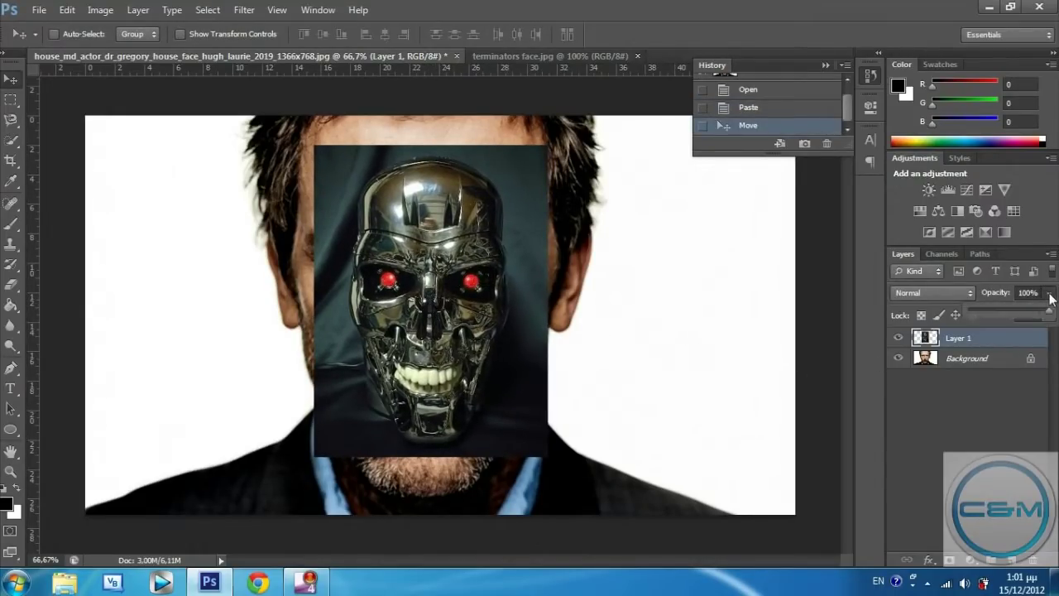
pyautogui.moveTo(1049, 315); pyautogui.dragTo(1024, 315)
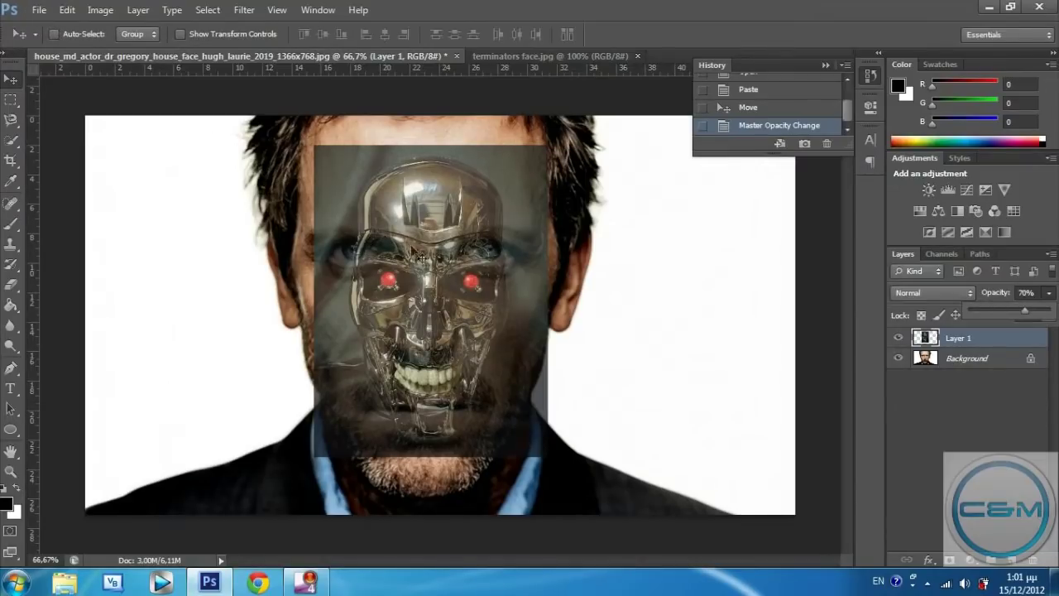
# Free Transform the skull layer, stretching it larger and taller over the face
pyautogui.click(67, 11)
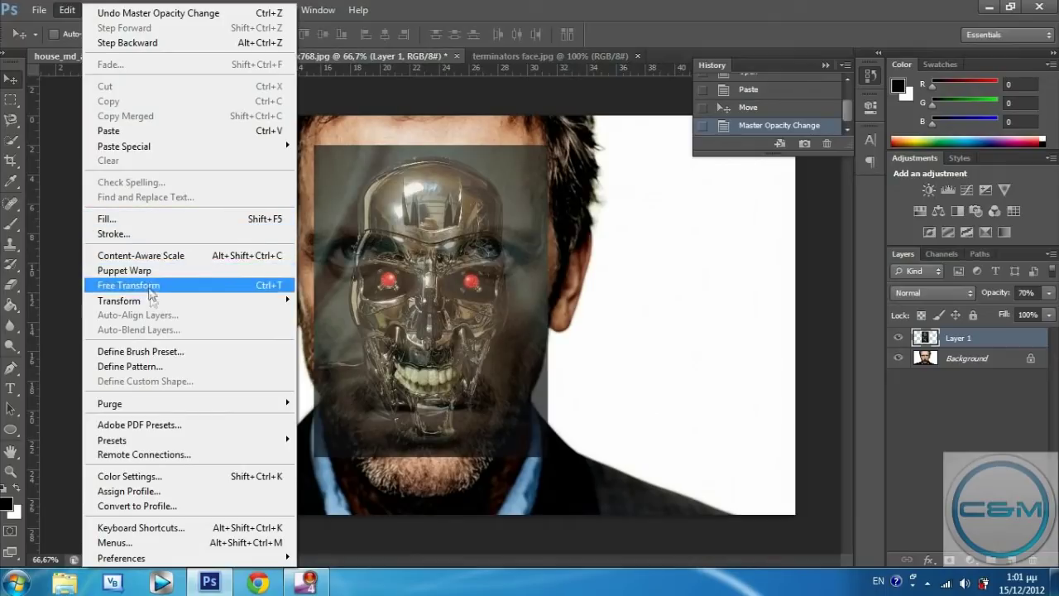
pyautogui.click(152, 290)
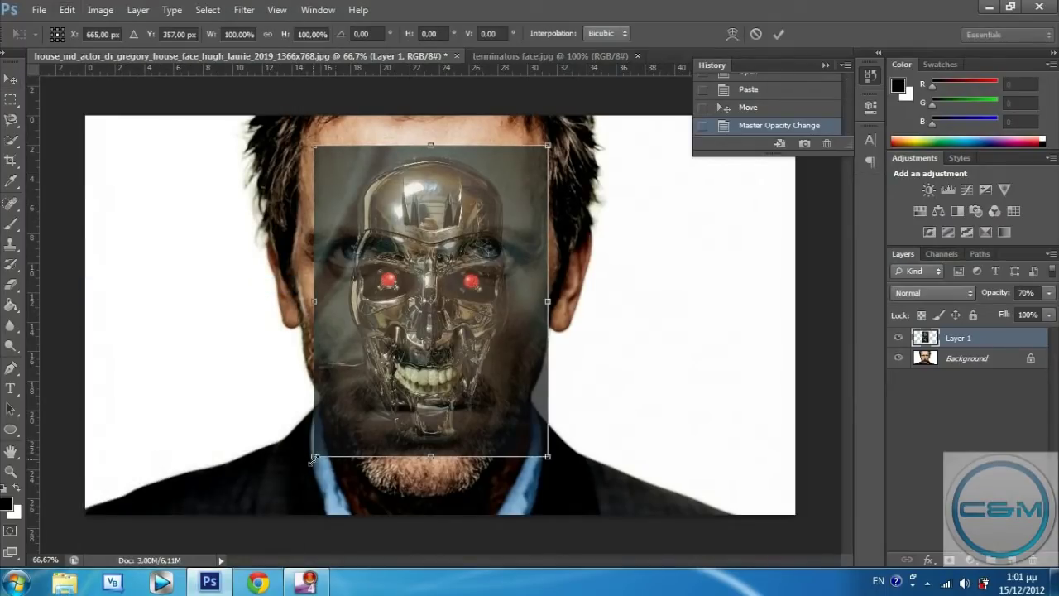
pyautogui.moveTo(314, 456); pyautogui.dragTo(269, 500)
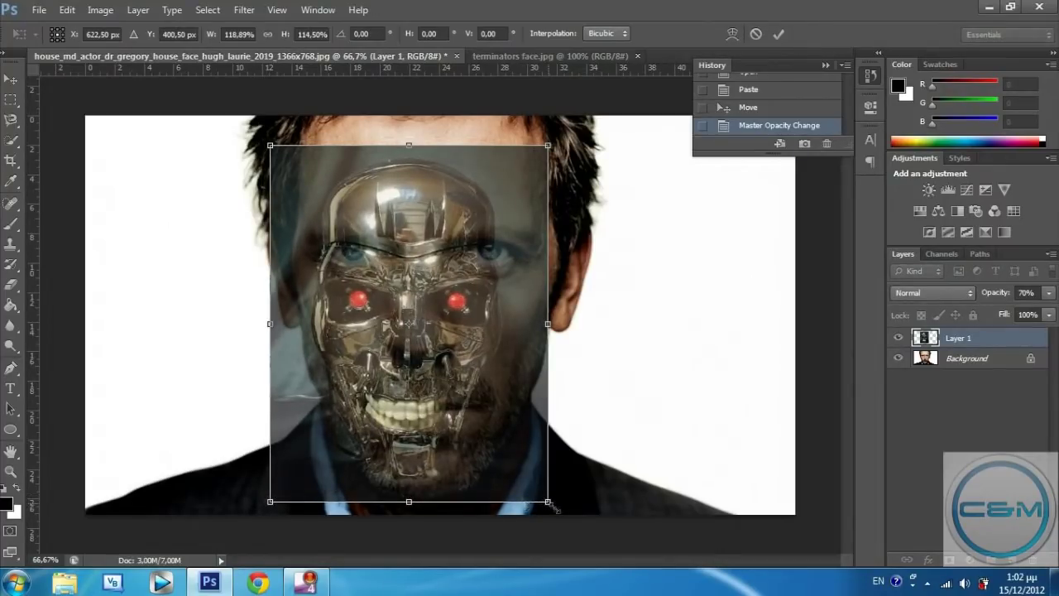
pyautogui.moveTo(553, 504); pyautogui.dragTo(575, 514)
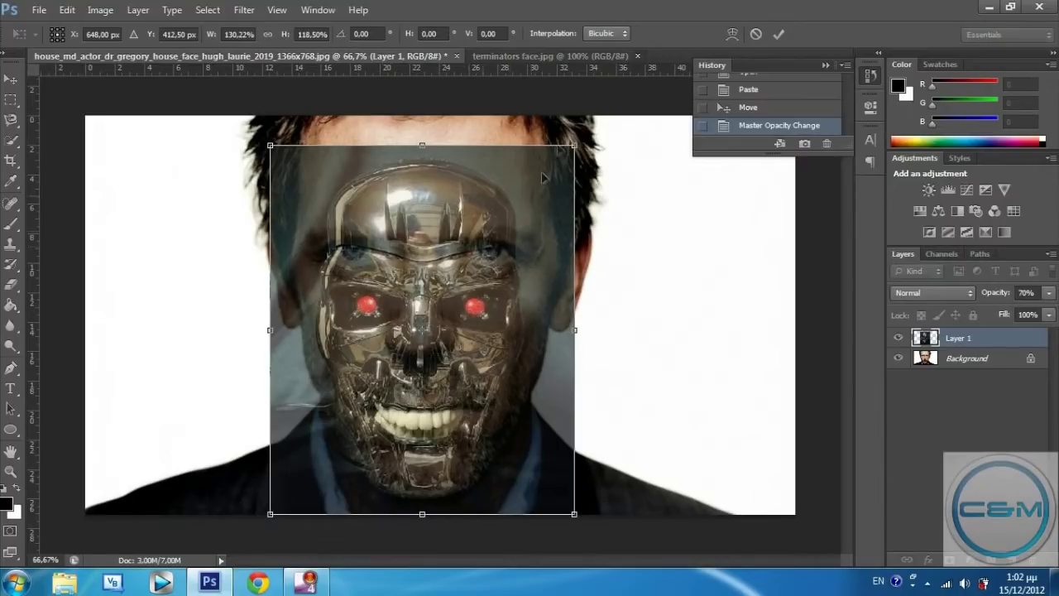
pyautogui.moveTo(577, 144); pyautogui.dragTo(595, 46)
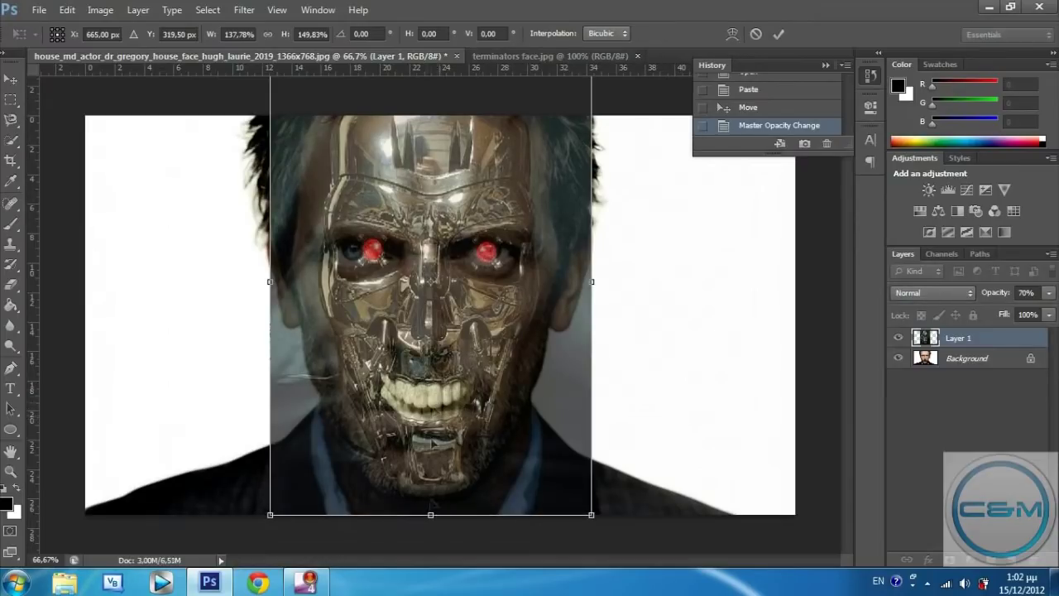
pyautogui.moveTo(431, 515); pyautogui.dragTo(433, 527)
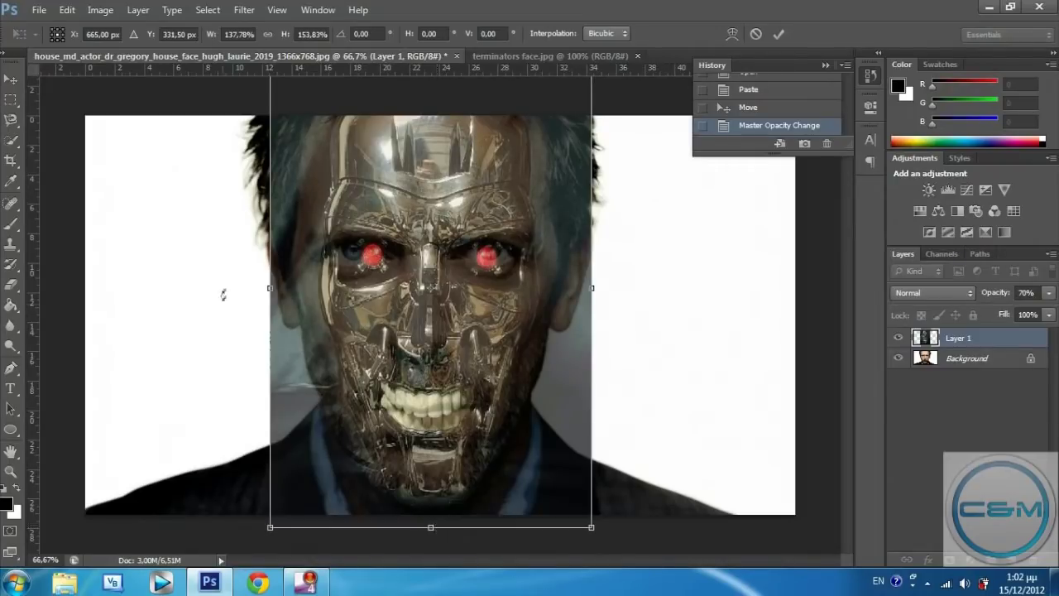
# Tilt the skull about -1.43°, nudge it up-right and widen it to roughly 160% by 156%
pyautogui.moveTo(270, 288); pyautogui.dragTo(238, 287)
pyautogui.moveTo(594, 289); pyautogui.dragTo(601, 288)
pyautogui.moveTo(611, 536); pyautogui.dragTo(614, 530)
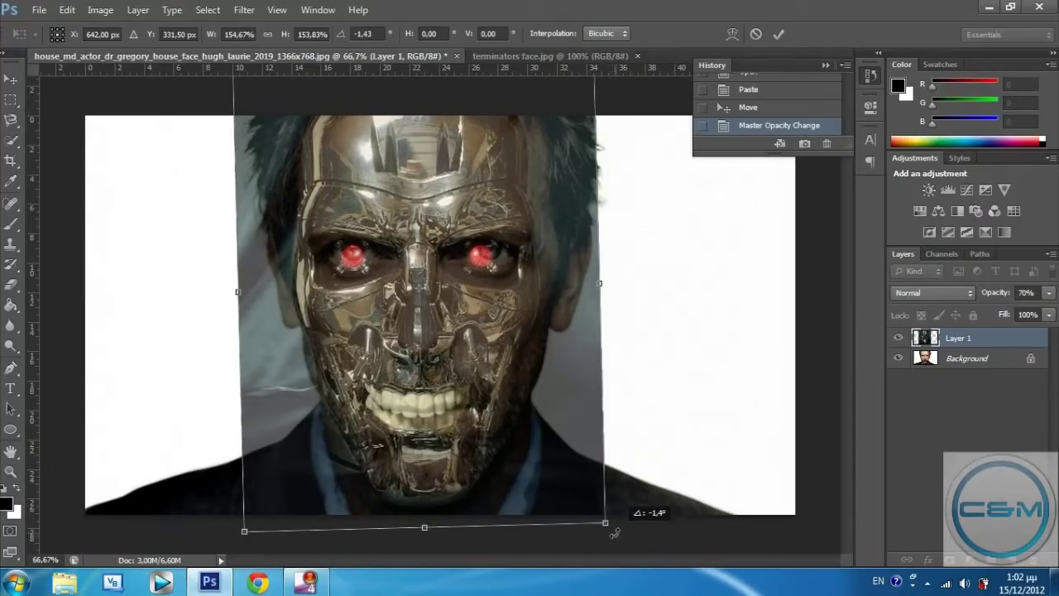
pyautogui.moveTo(527, 456); pyautogui.dragTo(536, 445)
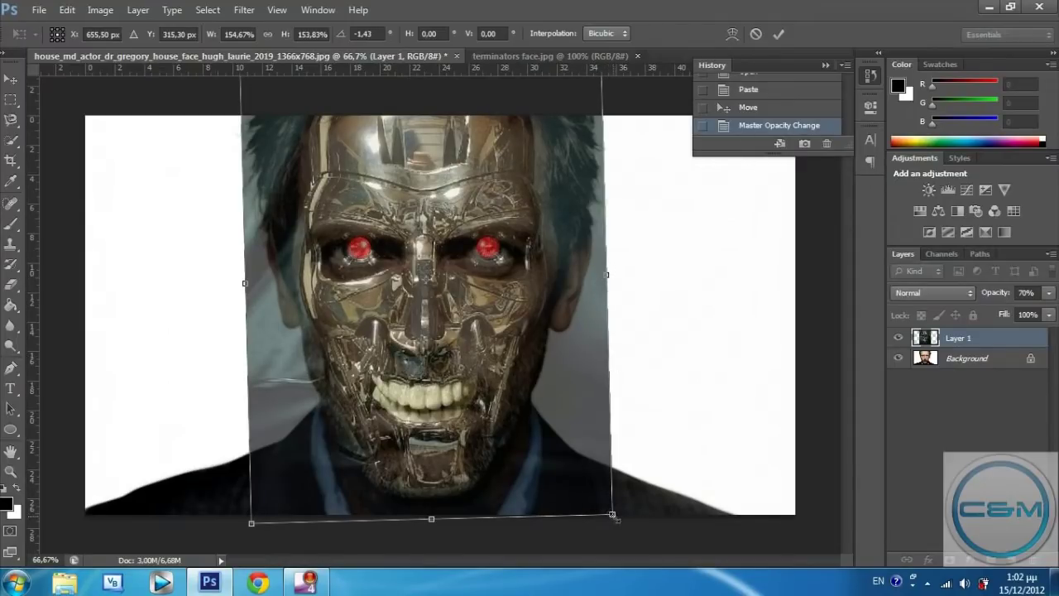
pyautogui.moveTo(614, 516); pyautogui.dragTo(609, 520)
pyautogui.moveTo(244, 287); pyautogui.dragTo(237, 287)
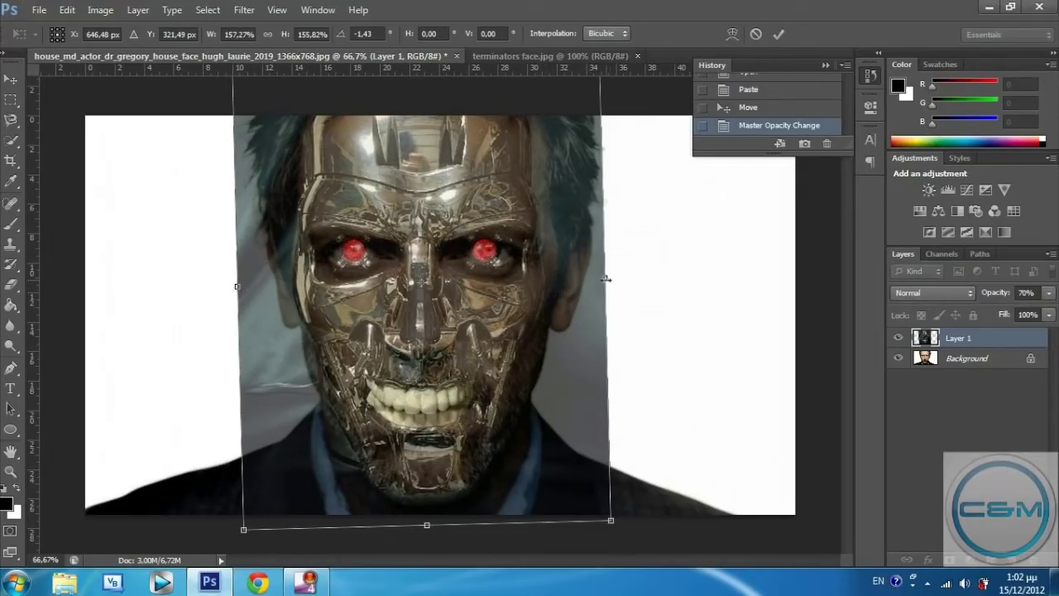
pyautogui.moveTo(605, 279); pyautogui.dragTo(612, 279)
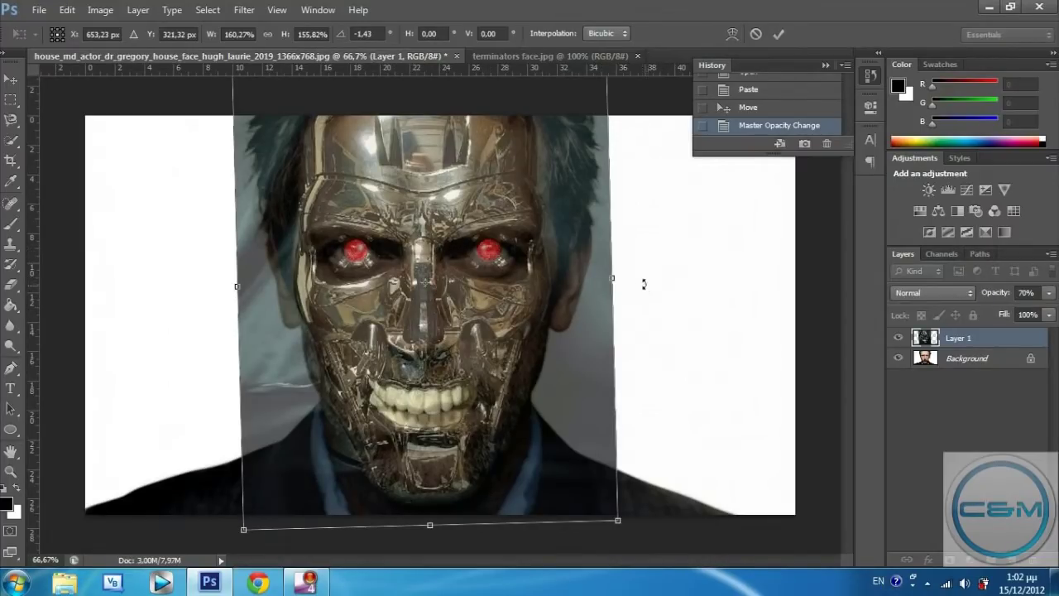
# Commit the skull layer's transform and raise its opacity back to 100%
pyautogui.click(778, 36)
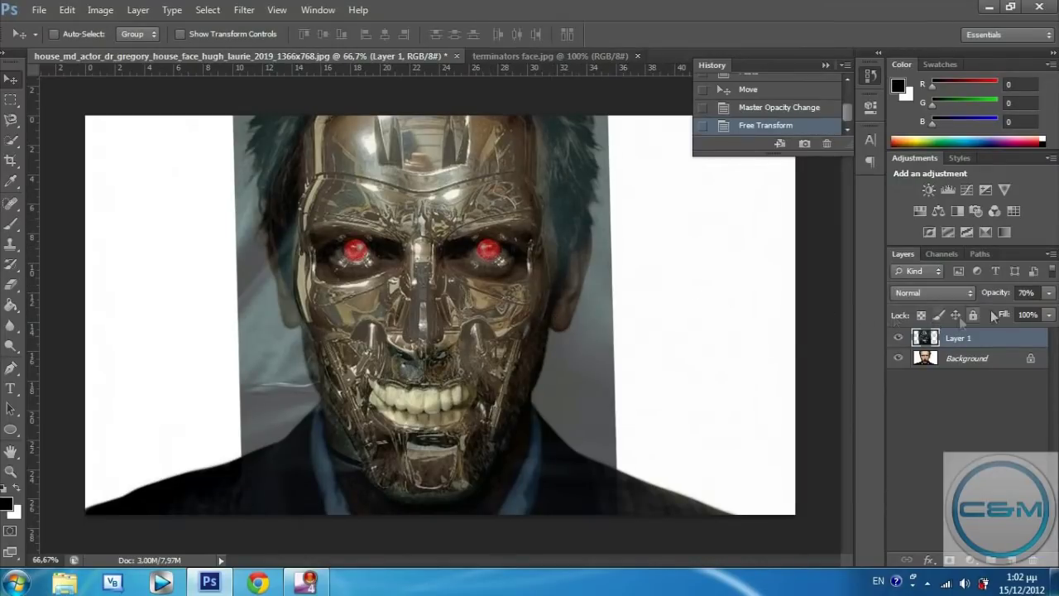
pyautogui.click(1048, 293)
pyautogui.moveTo(1029, 320); pyautogui.dragTo(1052, 312)
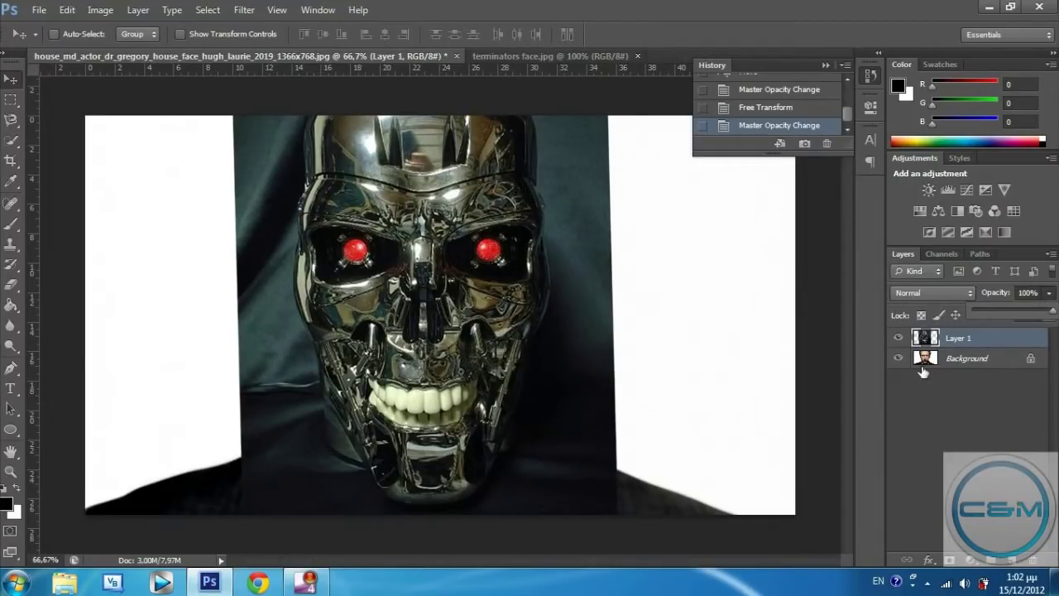
pyautogui.click(933, 337)
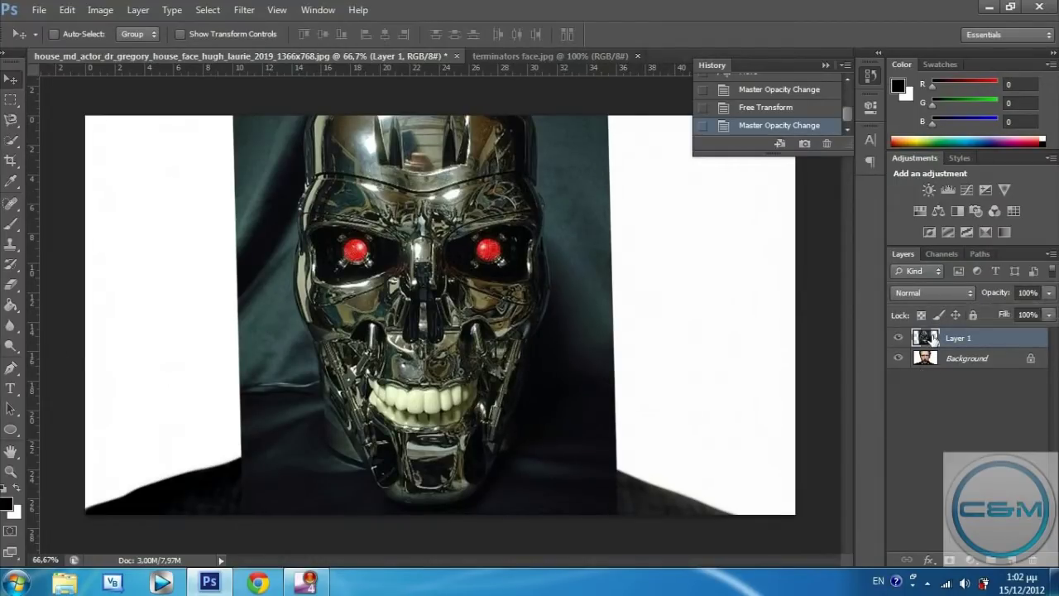
# Add a layer mask to the skull layer and set the foreground colour to black
pyautogui.click(948, 560)
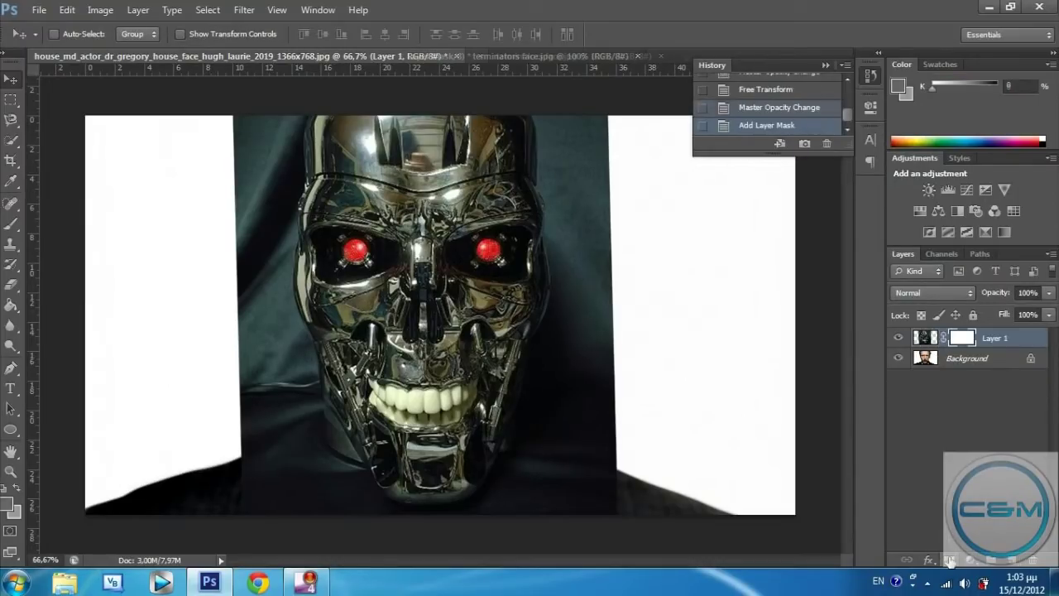
pyautogui.click(899, 89)
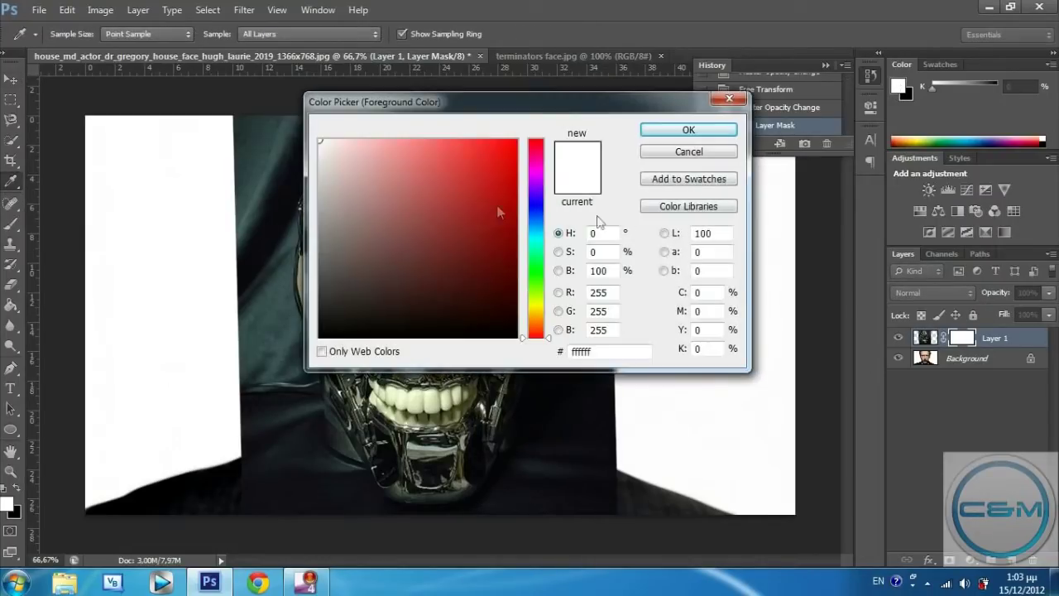
pyautogui.moveTo(325, 150)
pyautogui.mouseDown()
pyautogui.moveTo(318, 265)
pyautogui.moveTo(283, 347)
pyautogui.mouseUp()
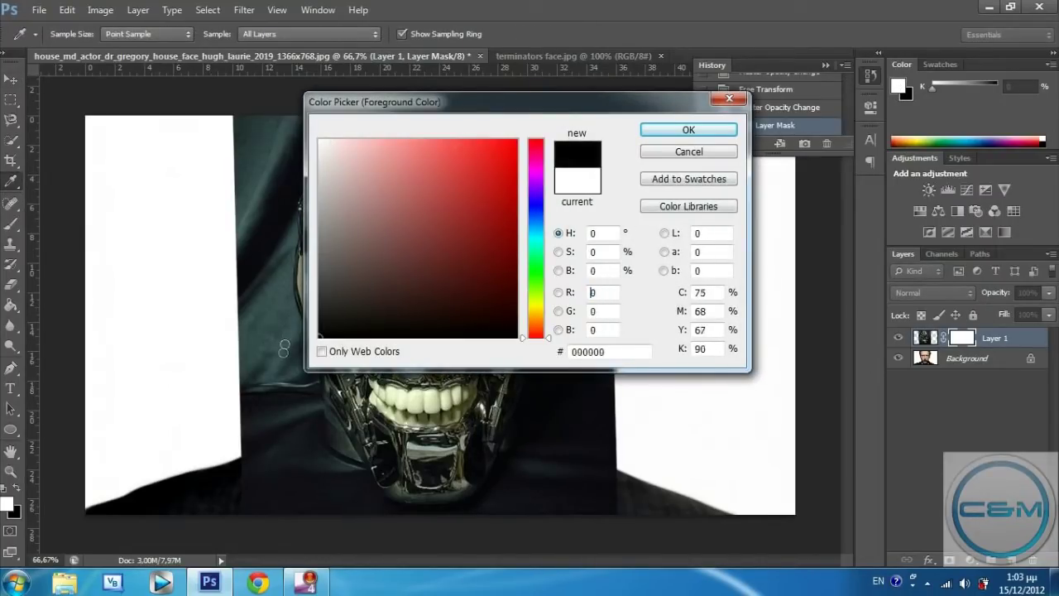
pyautogui.click(689, 131)
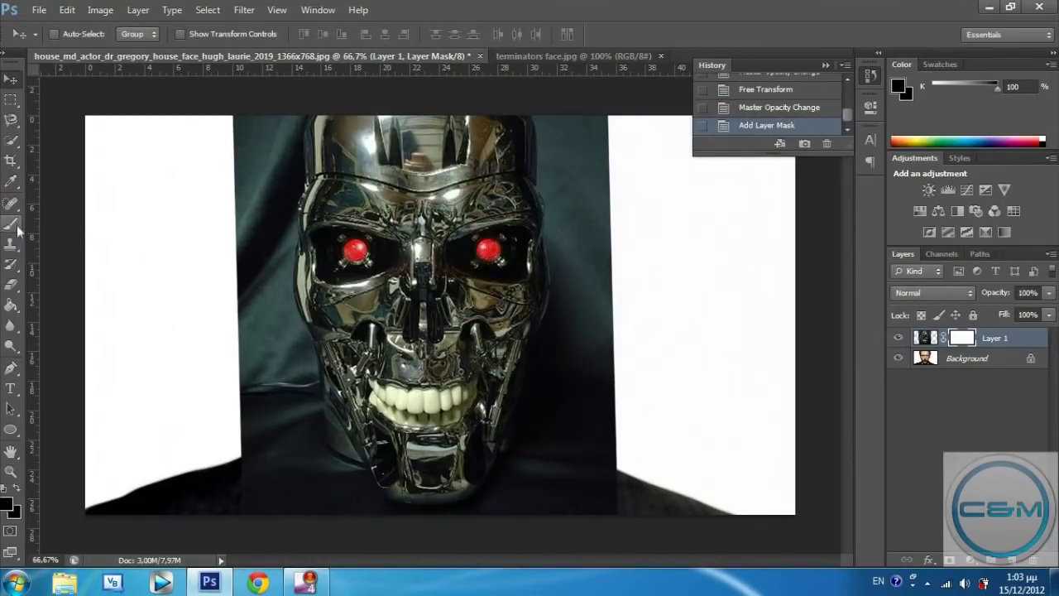
# Fill the mask with black using the Paint Bucket Tool, hiding the skull
pyautogui.click(14, 306)
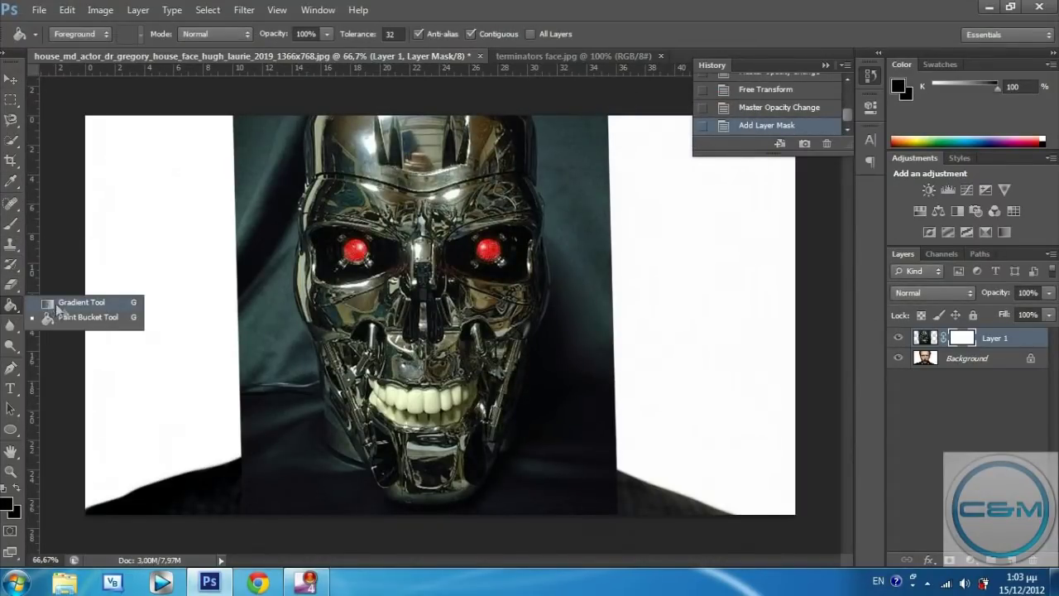
pyautogui.click(68, 317)
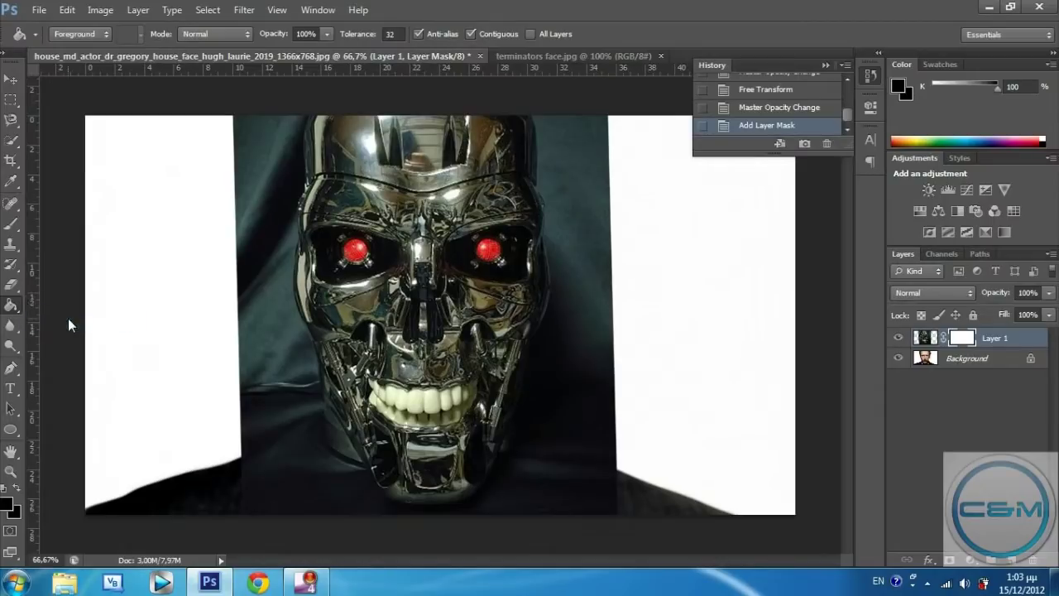
pyautogui.click(413, 284)
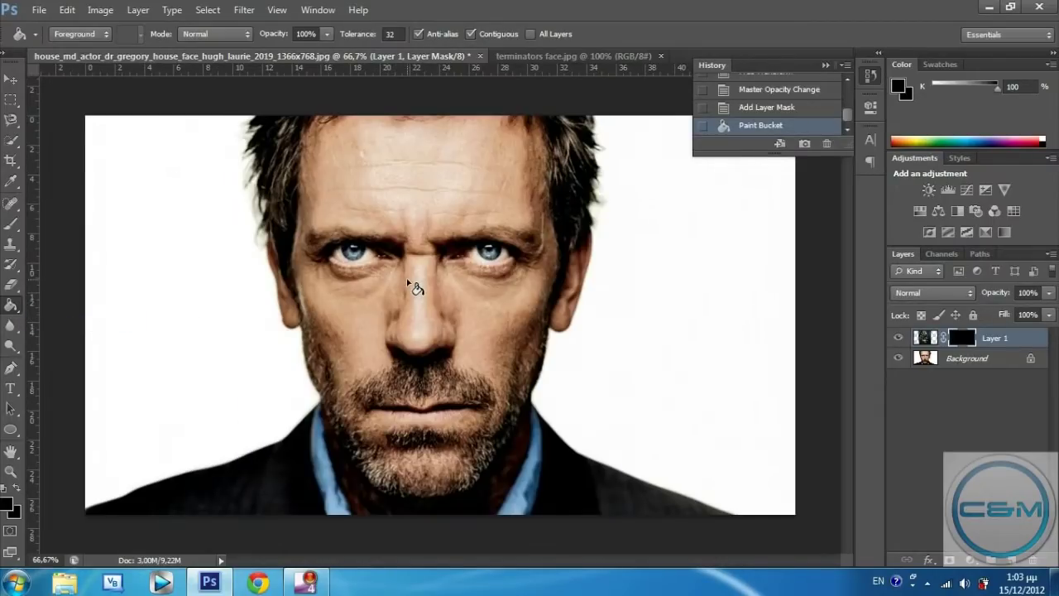
# Set the foreground colour to white
pyautogui.click(897, 85)
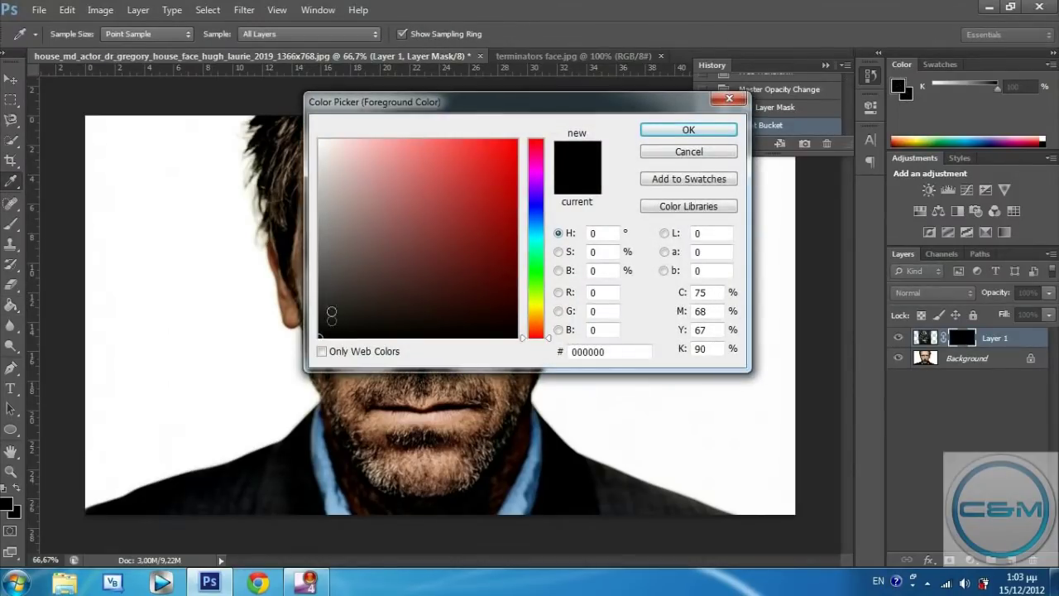
pyautogui.moveTo(331, 314); pyautogui.dragTo(318, 139)
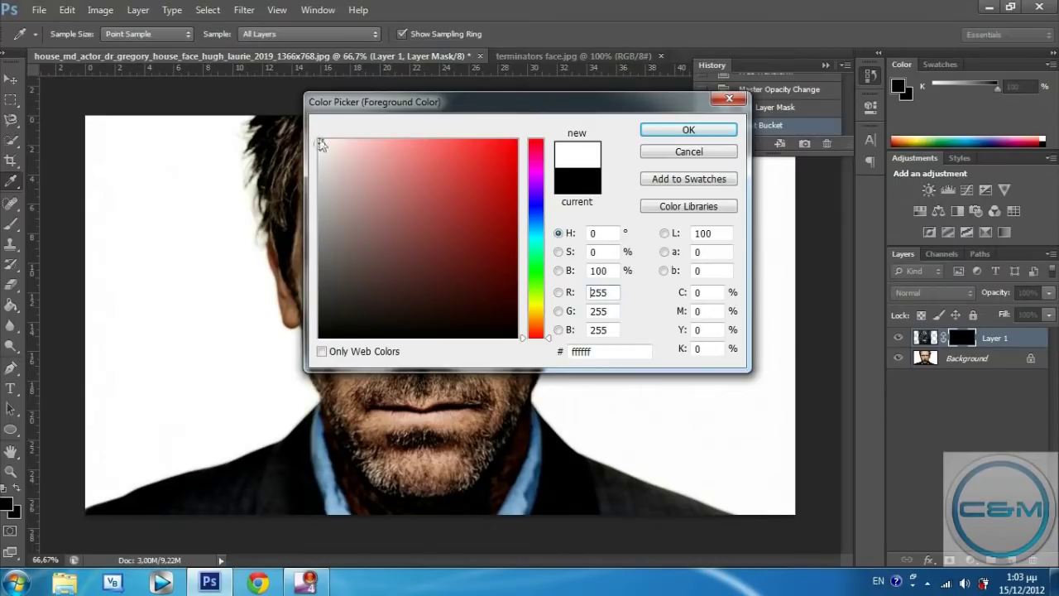
pyautogui.click(688, 131)
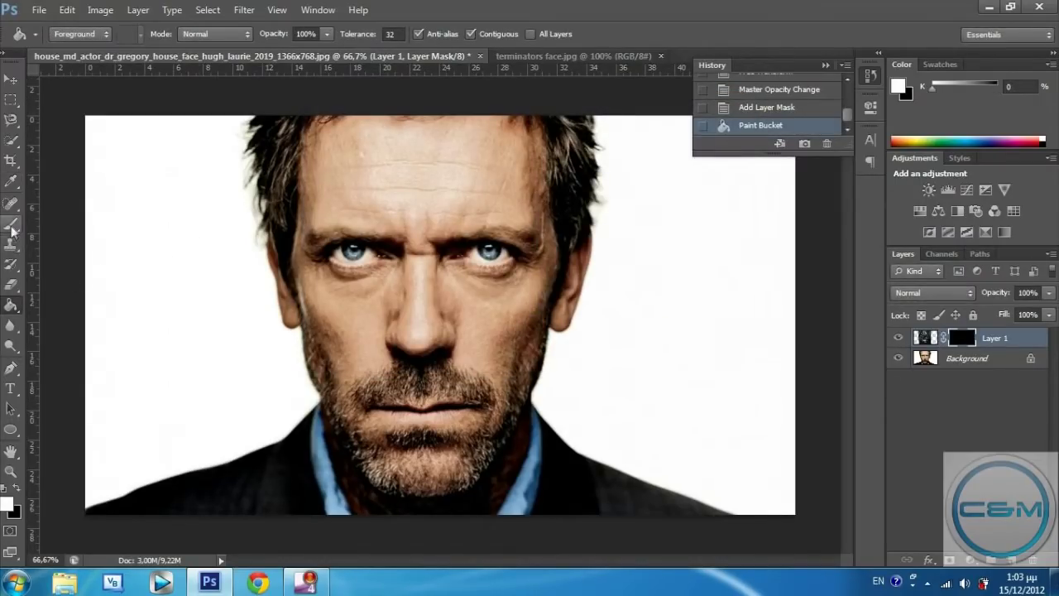
# Paint the mask with a 125 px brush to reveal the red eye and chrome around it
pyautogui.click(12, 230)
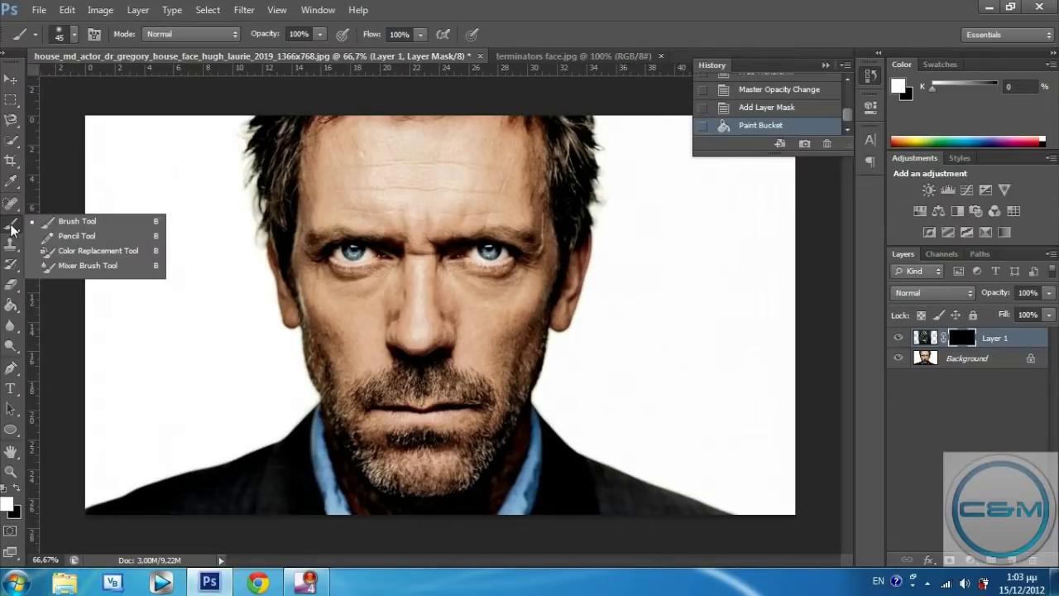
pyautogui.click(73, 224)
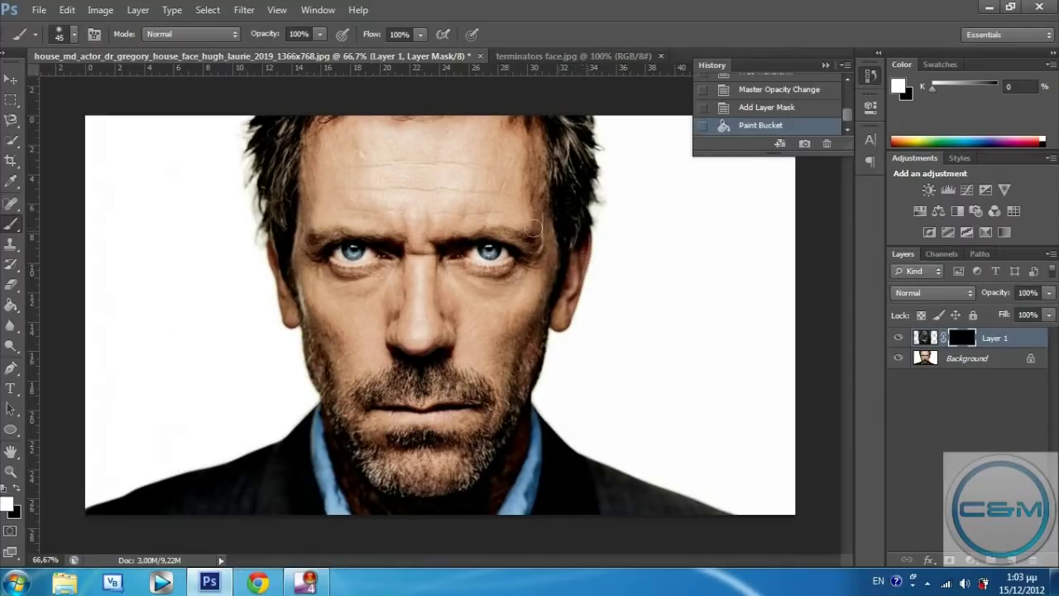
pyautogui.moveTo(351, 250); pyautogui.dragTo(357, 254)
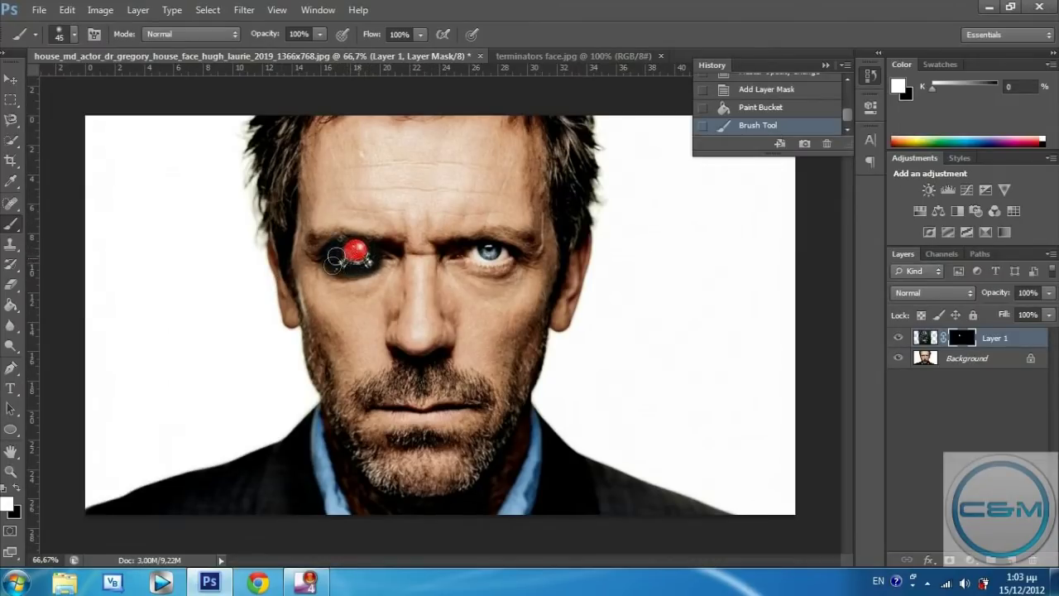
pyautogui.moveTo(334, 259)
pyautogui.mouseDown()
pyautogui.moveTo(362, 270)
pyautogui.moveTo(404, 245)
pyautogui.moveTo(389, 263)
pyautogui.mouseUp()
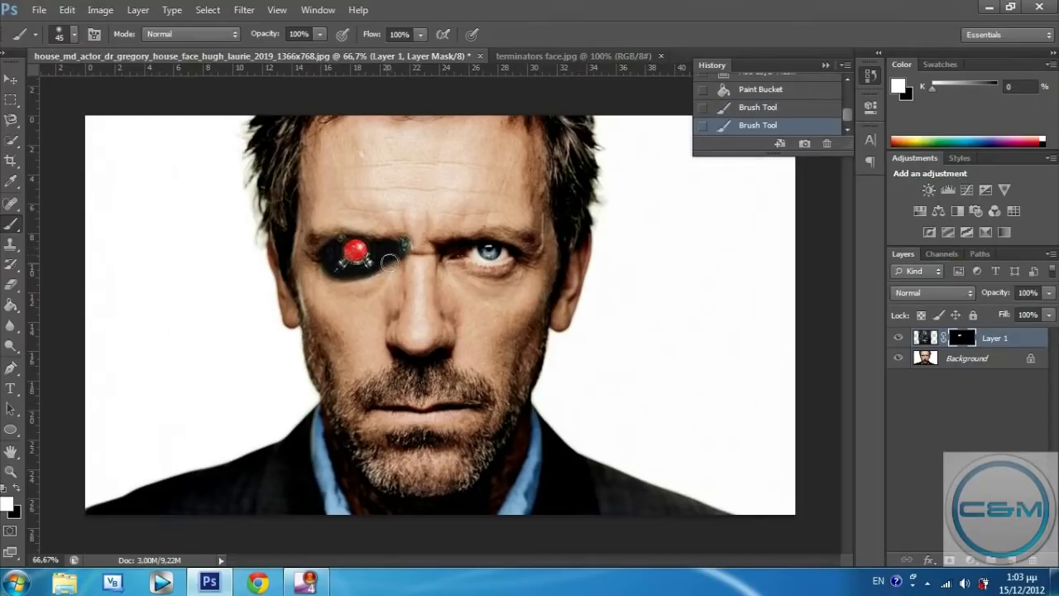
pyautogui.press(']')
pyautogui.press(']')
pyautogui.press(']')
pyautogui.press(']')
pyautogui.press(']')
pyautogui.press(']')
pyautogui.moveTo(380, 263)
pyautogui.mouseDown()
pyautogui.moveTo(362, 282)
pyautogui.moveTo(372, 279)
pyautogui.moveTo(368, 293)
pyautogui.moveTo(379, 267)
pyautogui.moveTo(340, 248)
pyautogui.moveTo(321, 257)
pyautogui.moveTo(338, 256)
pyautogui.moveTo(365, 309)
pyautogui.moveTo(369, 362)
pyautogui.moveTo(387, 382)
pyautogui.moveTo(385, 401)
pyautogui.moveTo(392, 408)
pyautogui.moveTo(397, 398)
pyautogui.moveTo(398, 418)
pyautogui.moveTo(386, 380)
pyautogui.moveTo(375, 399)
pyautogui.moveTo(397, 453)
pyautogui.moveTo(349, 364)
pyautogui.moveTo(340, 281)
pyautogui.moveTo(354, 212)
pyautogui.moveTo(397, 187)
pyautogui.moveTo(388, 218)
pyautogui.moveTo(495, 217)
pyautogui.moveTo(409, 211)
pyautogui.moveTo(498, 228)
pyautogui.moveTo(471, 192)
pyautogui.moveTo(445, 180)
pyautogui.moveTo(431, 192)
pyautogui.moveTo(406, 285)
pyautogui.moveTo(426, 217)
pyautogui.moveTo(409, 352)
pyautogui.mouseUp()
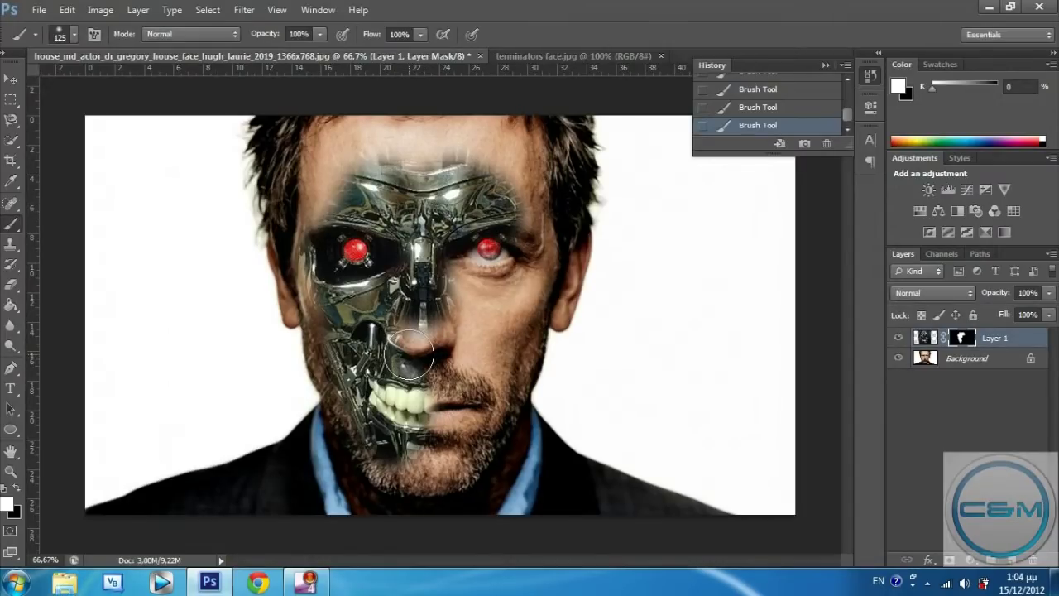
# Paint more of the mask to extend the chrome plating down the bridge of the nose
pyautogui.moveTo(408, 354)
pyautogui.mouseDown()
pyautogui.moveTo(367, 308)
pyautogui.moveTo(412, 316)
pyautogui.moveTo(430, 343)
pyautogui.mouseUp()
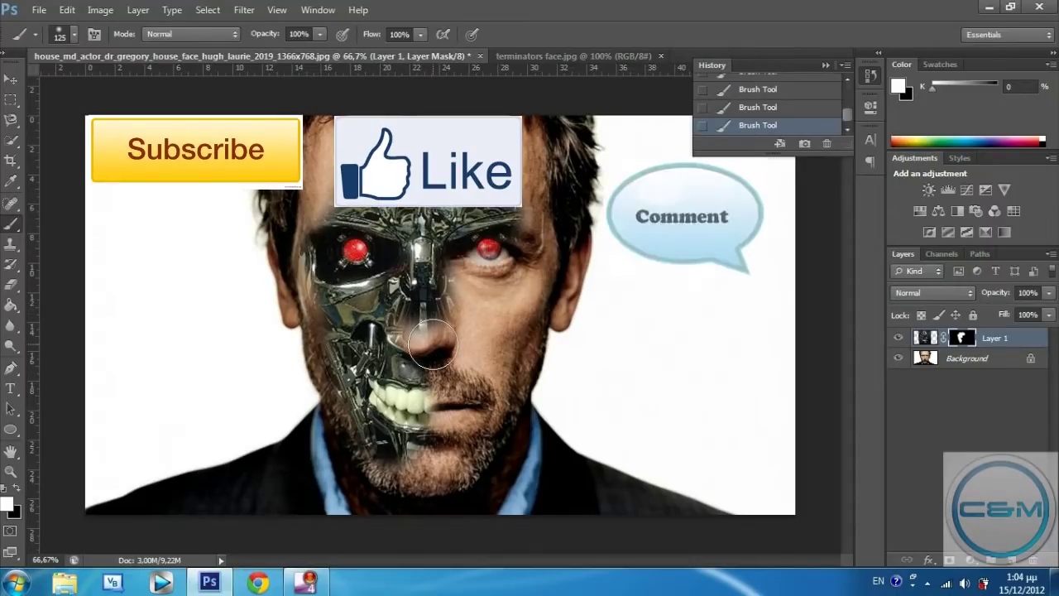